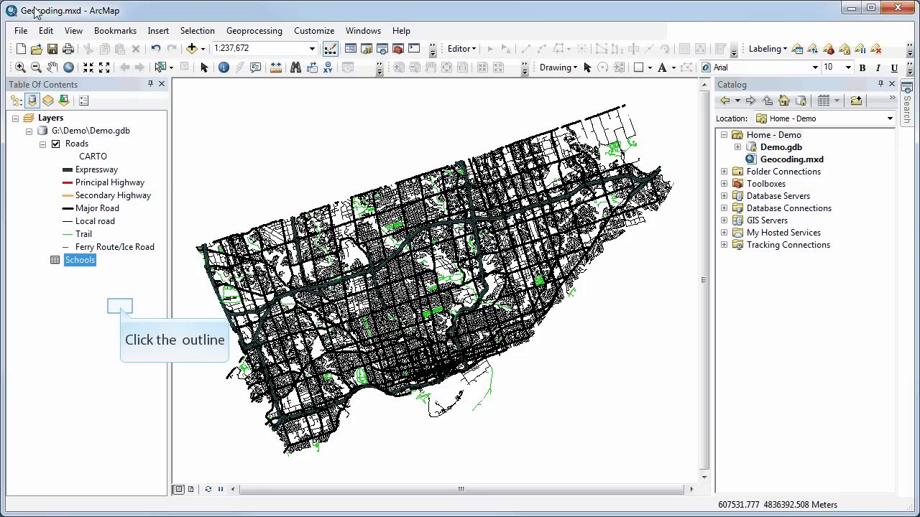
- Open the Schools attribute table to review its address records
left_click(122, 313)
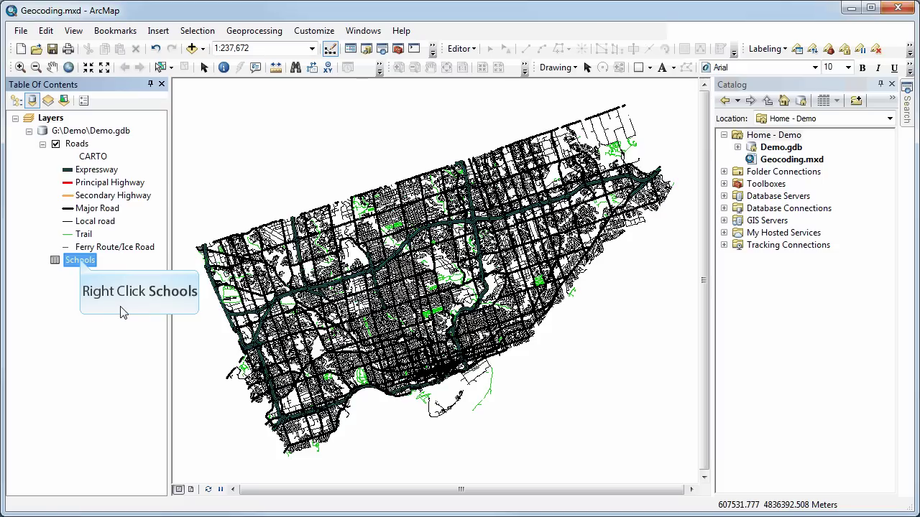
right_click(82, 262)
left_click(116, 269)
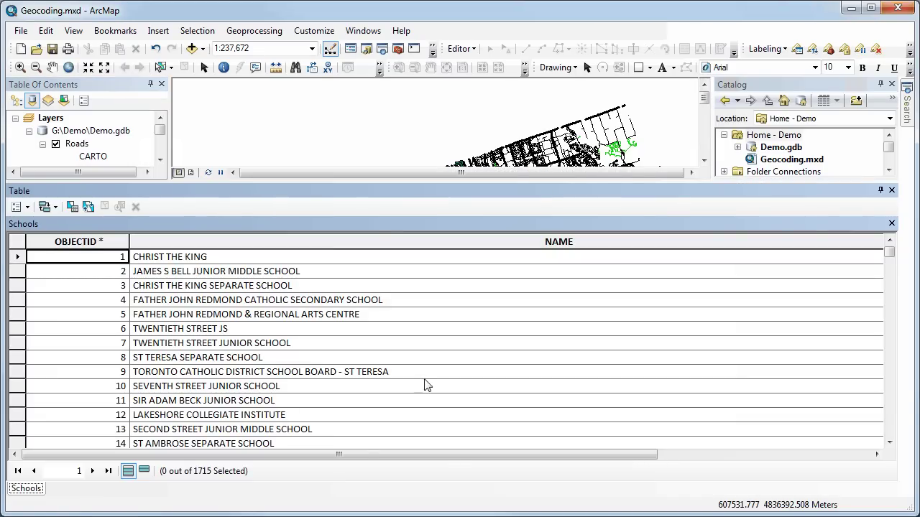
left_click_drag(441, 454, 606, 464)
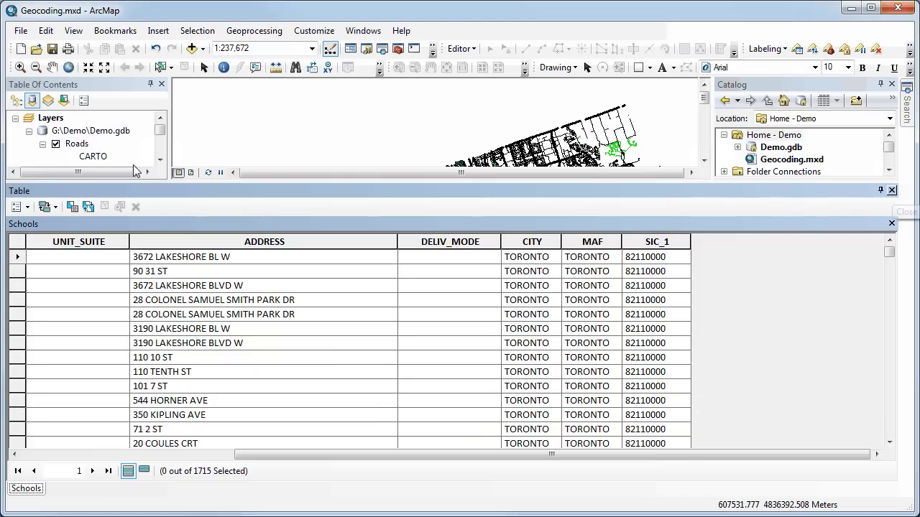
- Open the Roads attribute table and browse through its fields
left_click(76, 143)
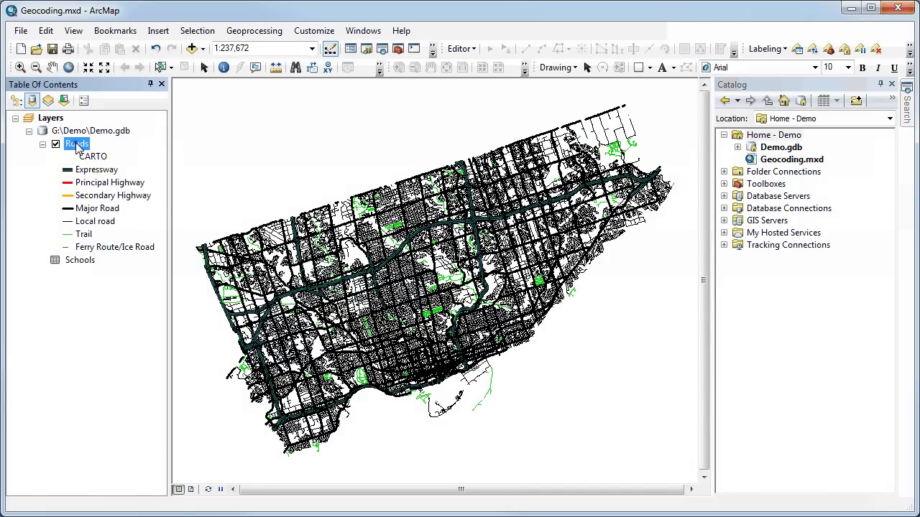
right_click(77, 146)
left_click(99, 181)
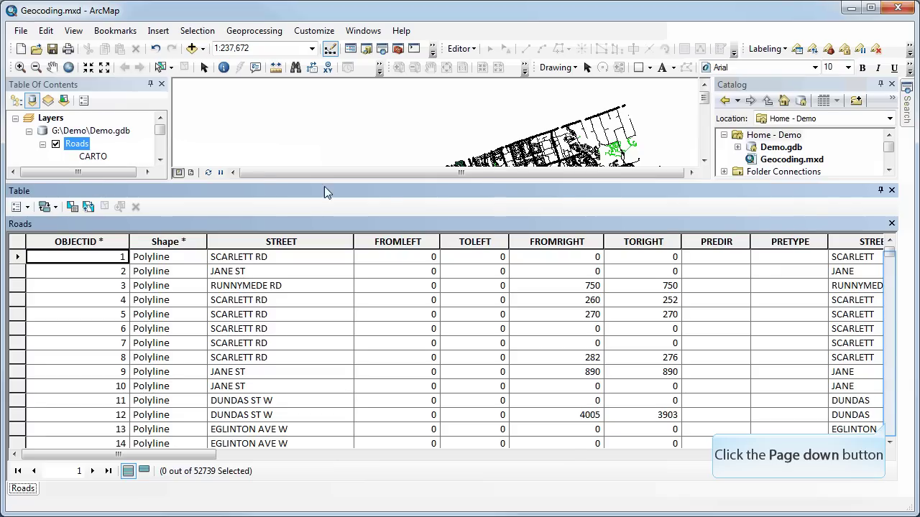
left_click(889, 428)
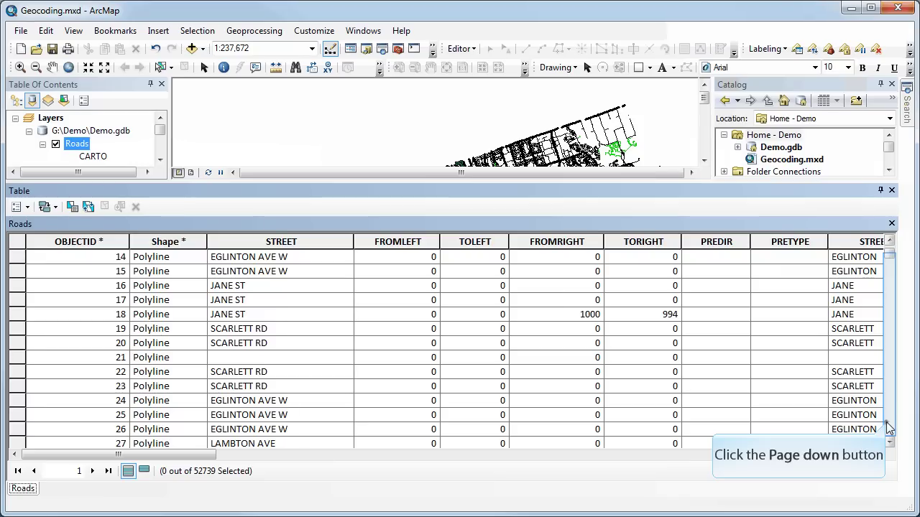
left_click(889, 428)
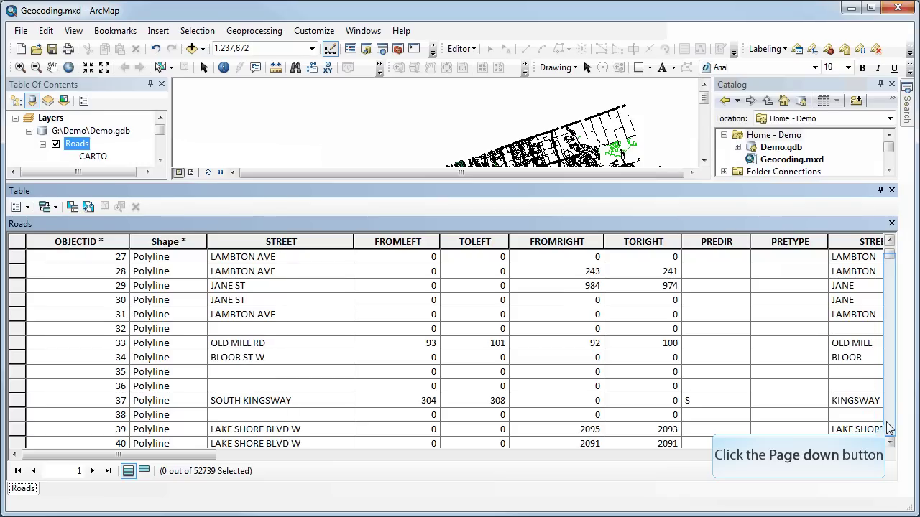
left_click(889, 427)
left_click(889, 427)
mouse_move(889, 256)
left_mouse_down()
mouse_move(890, 322)
mouse_move(911, 359)
mouse_move(913, 439)
mouse_move(891, 247)
left_mouse_up()
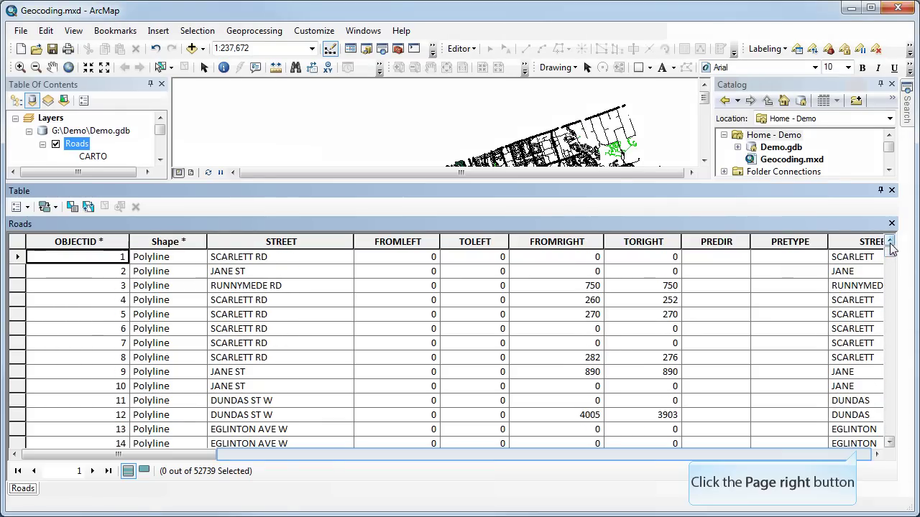
left_click(860, 454)
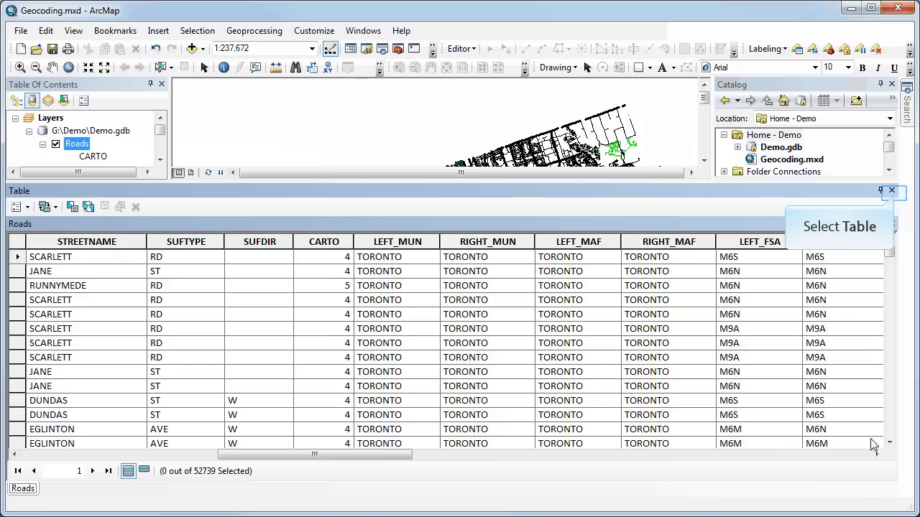
- Close the Roads table and bring up the actions for Demo.gdb in Catalog
left_click(891, 191)
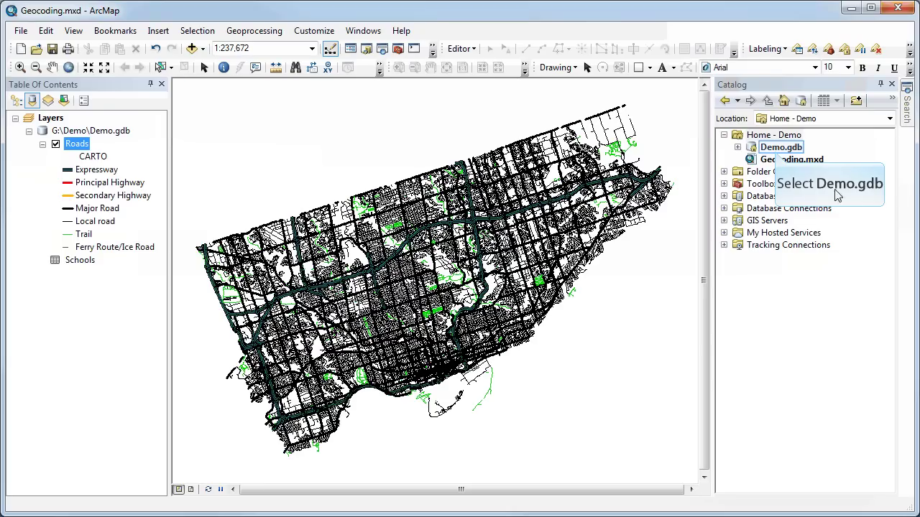
left_click(776, 149)
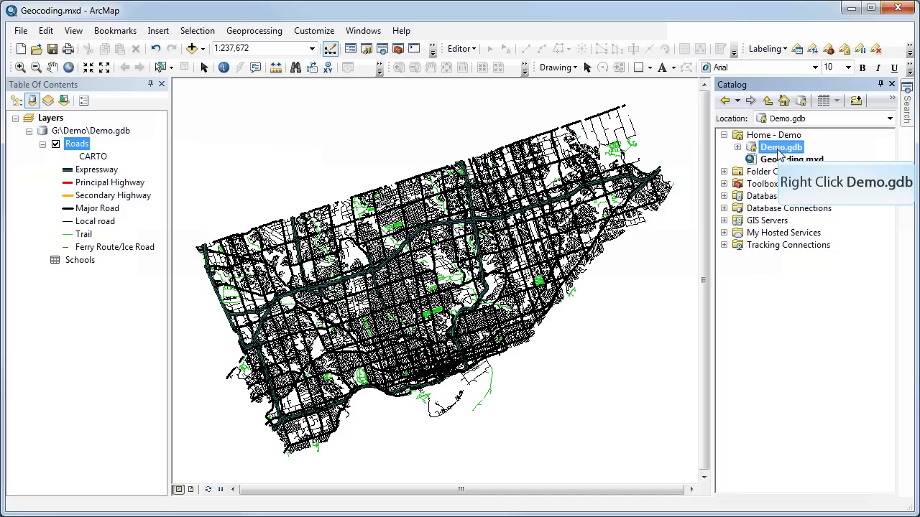
right_click(779, 149)
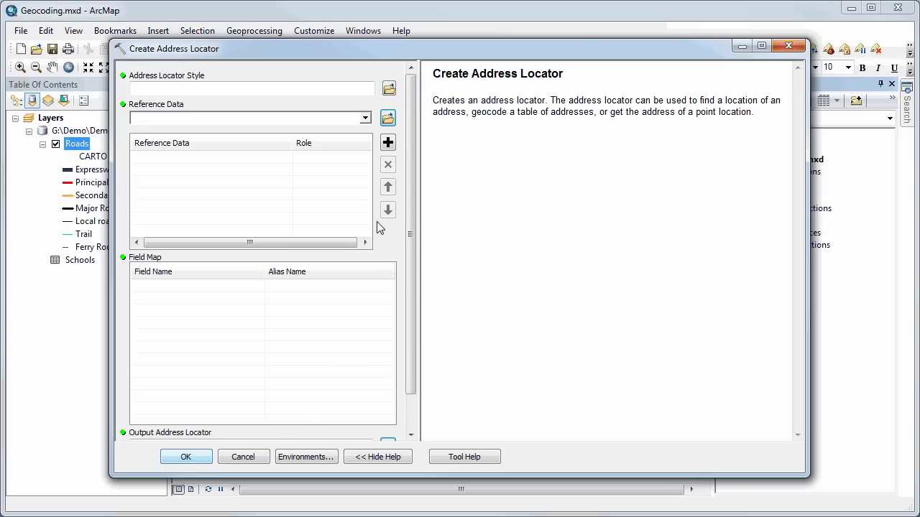
- Choose US Address - Dual Ranges as the address locator style
left_click(388, 90)
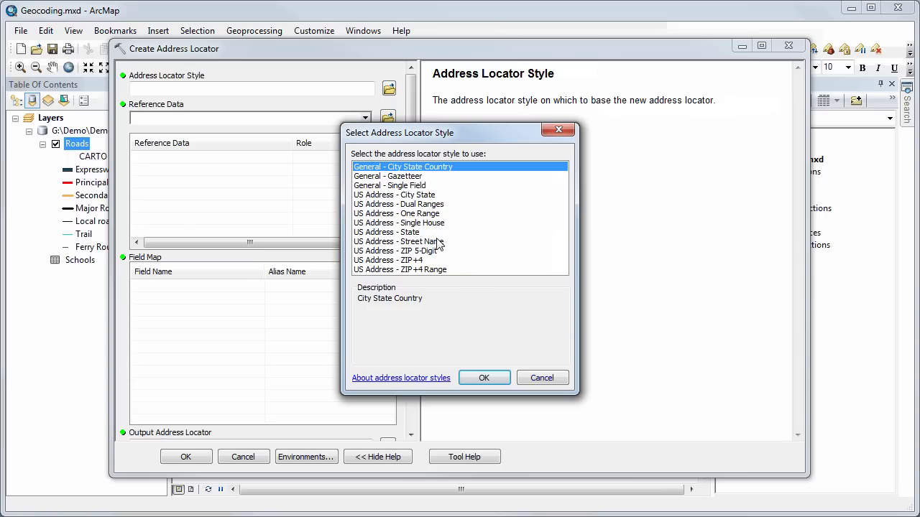
left_click(433, 205)
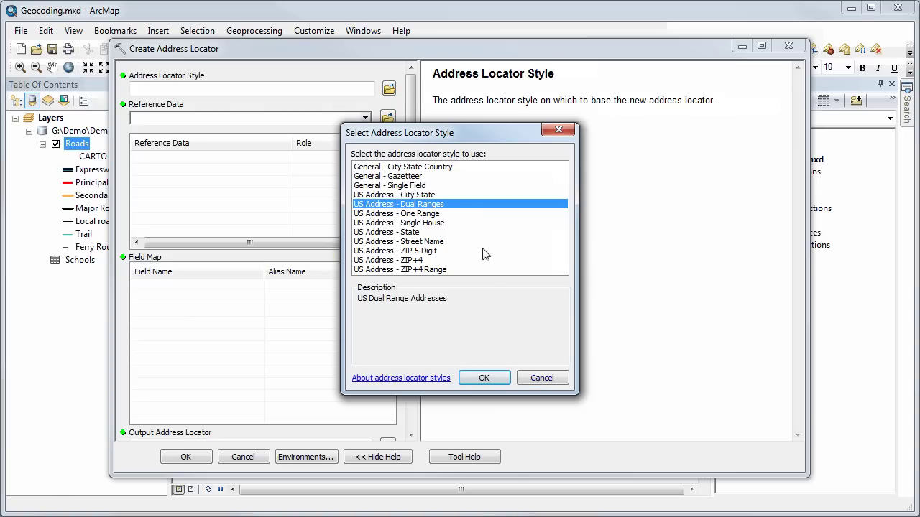
left_click(483, 378)
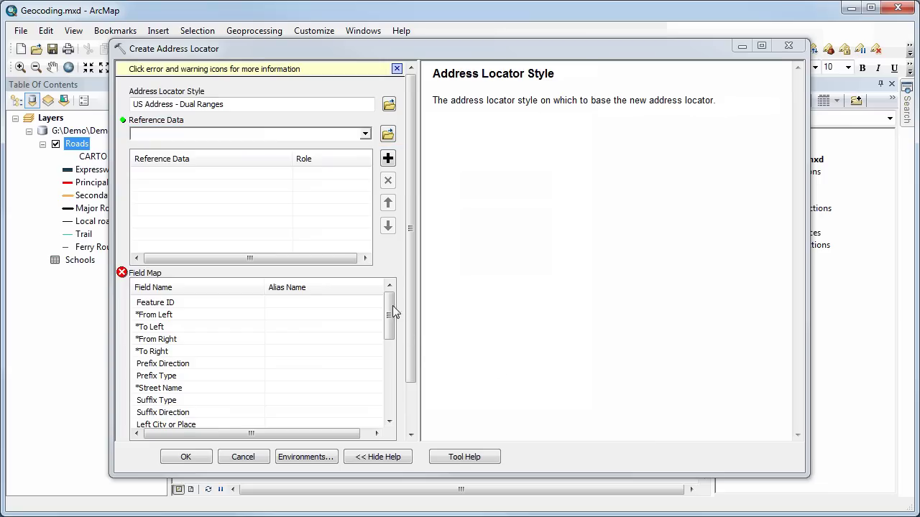
- Add Roads as the Primary Table reference data and scroll the field map
left_click(365, 136)
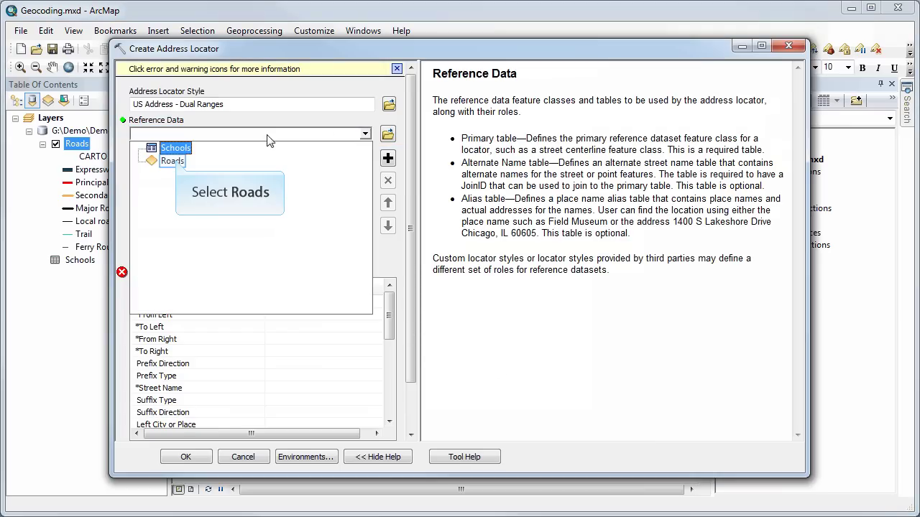
left_click(174, 154)
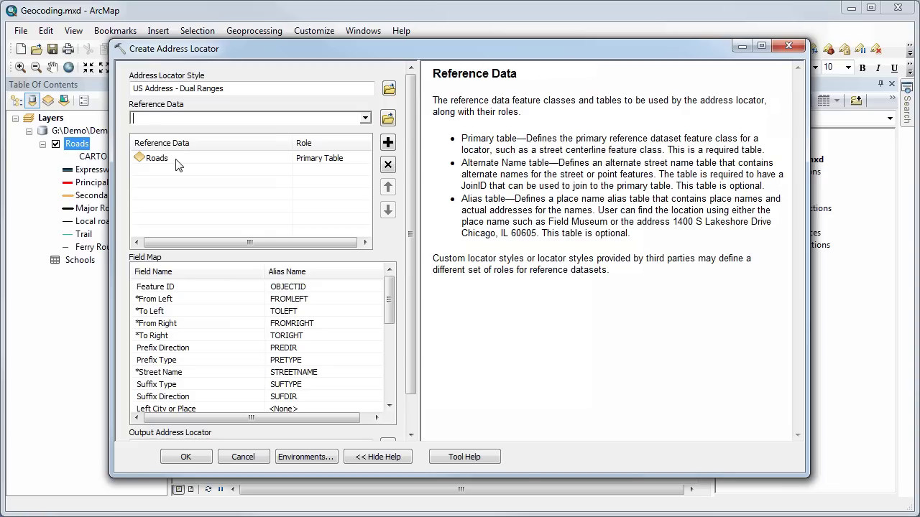
left_click(389, 301)
left_click_drag(389, 300, 392, 335)
- Map Left City or Place to LEFT_MUN and Right City or Place to RIGHT_MUN, then run the tool
left_click(293, 328)
left_click(292, 327)
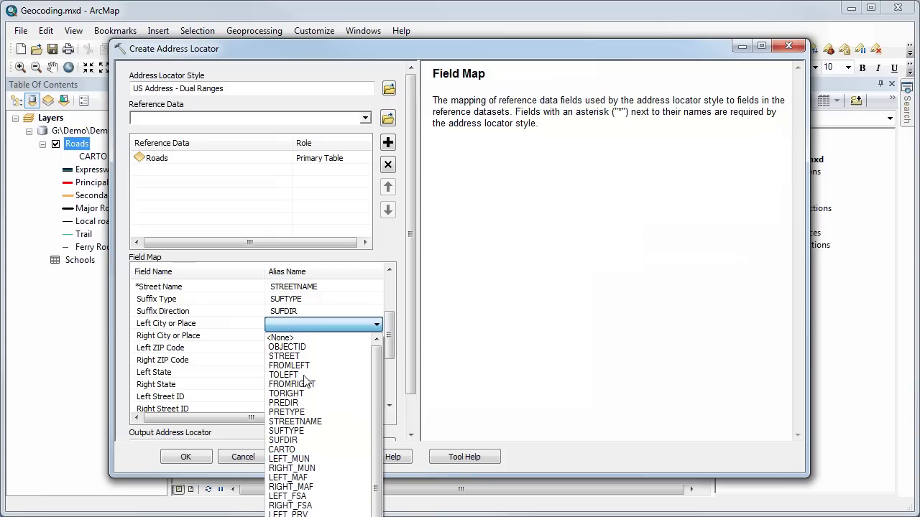
left_click(308, 459)
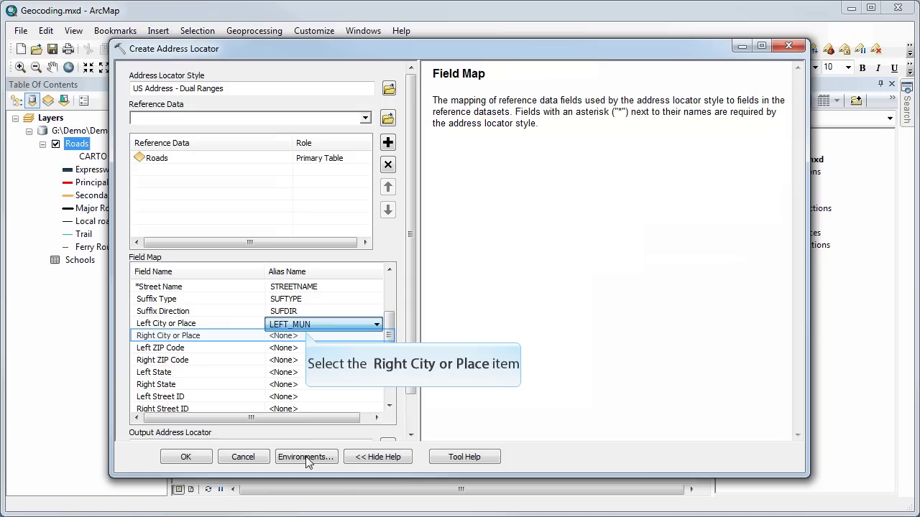
left_click(305, 335)
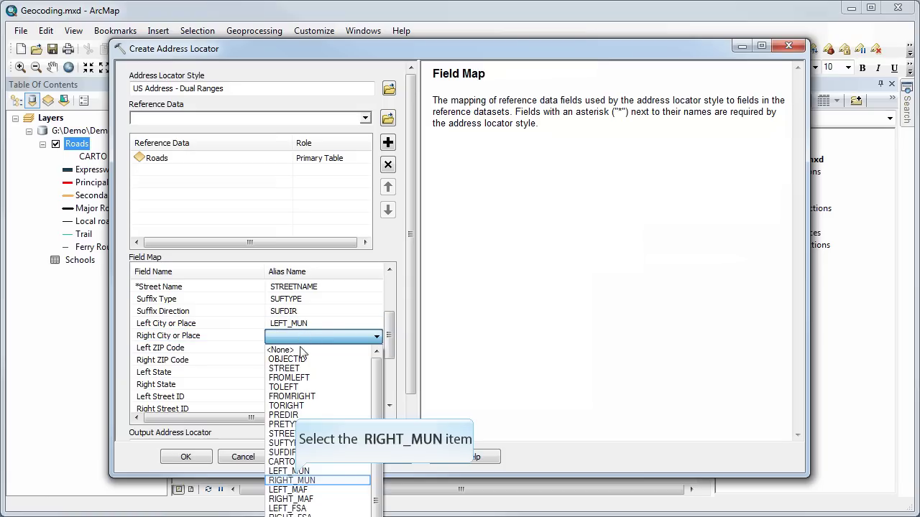
left_click(298, 480)
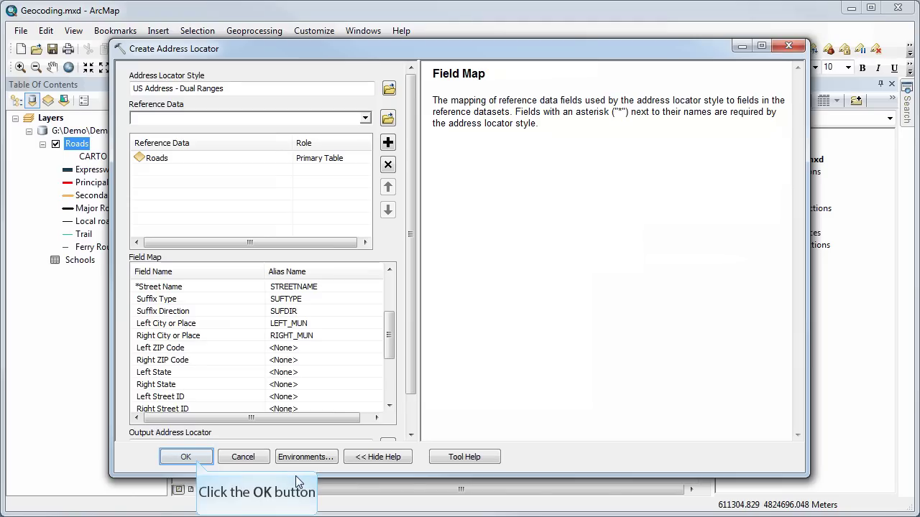
left_click(197, 461)
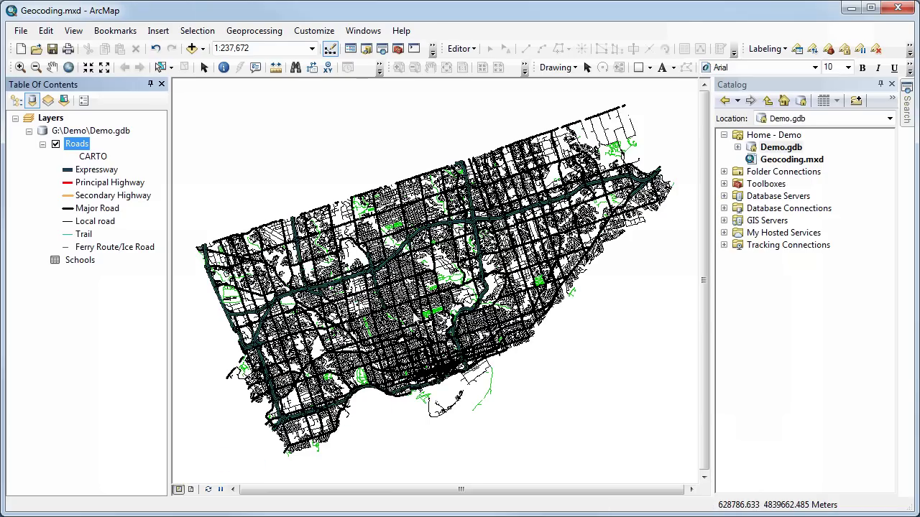
- Expand Demo.gdb and select the new Roads_CreateAddressLocator
left_click(781, 147)
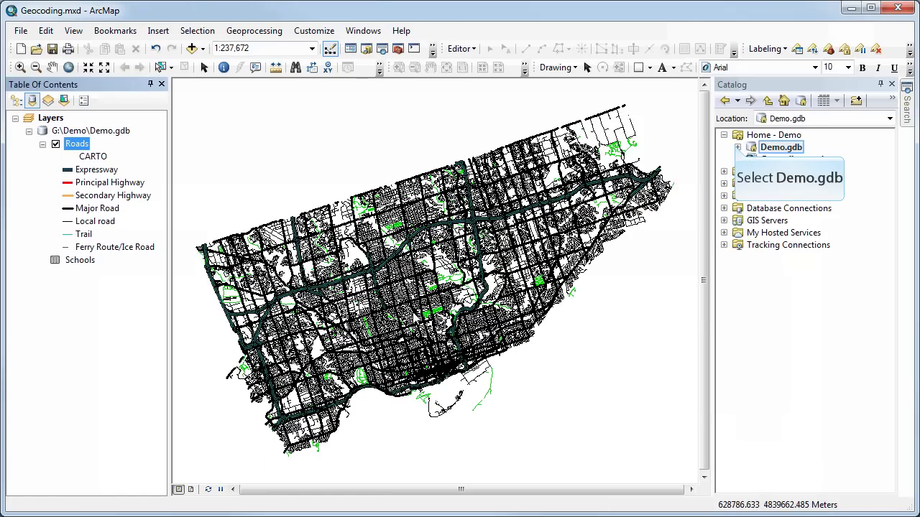
left_click(737, 149)
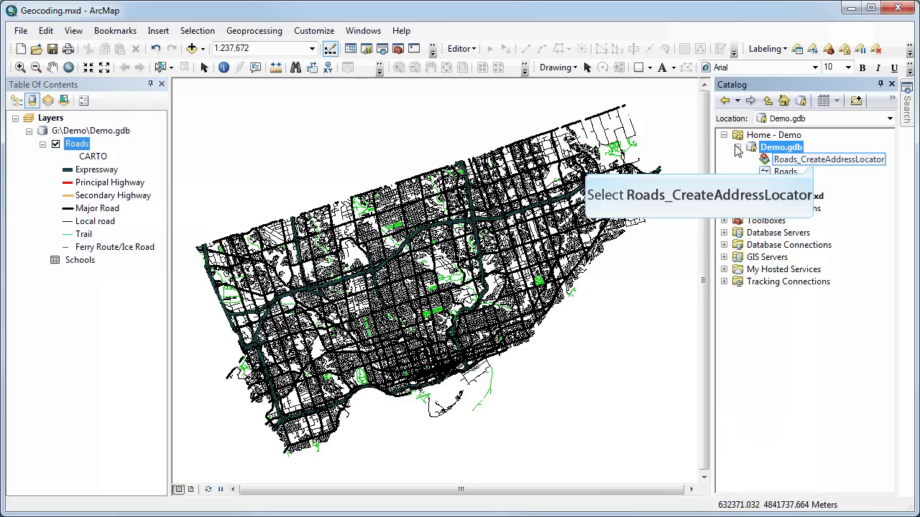
left_click(815, 164)
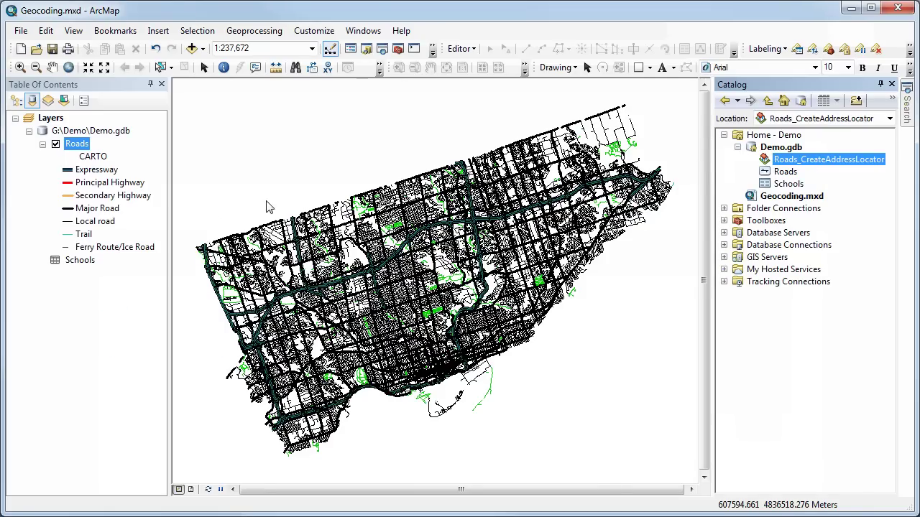
- Geocode the Schools table's addresses using Roads_CreateAddressLocator
left_click(81, 265)
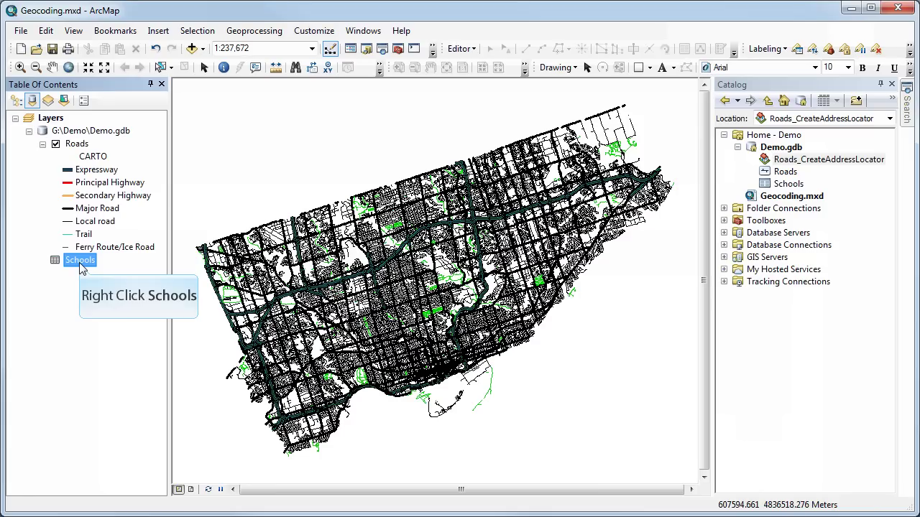
right_click(82, 268)
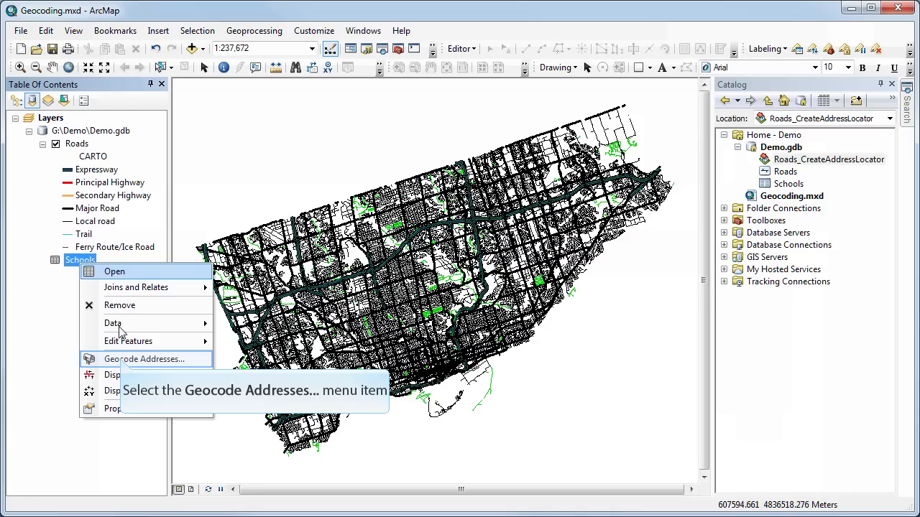
left_click(121, 359)
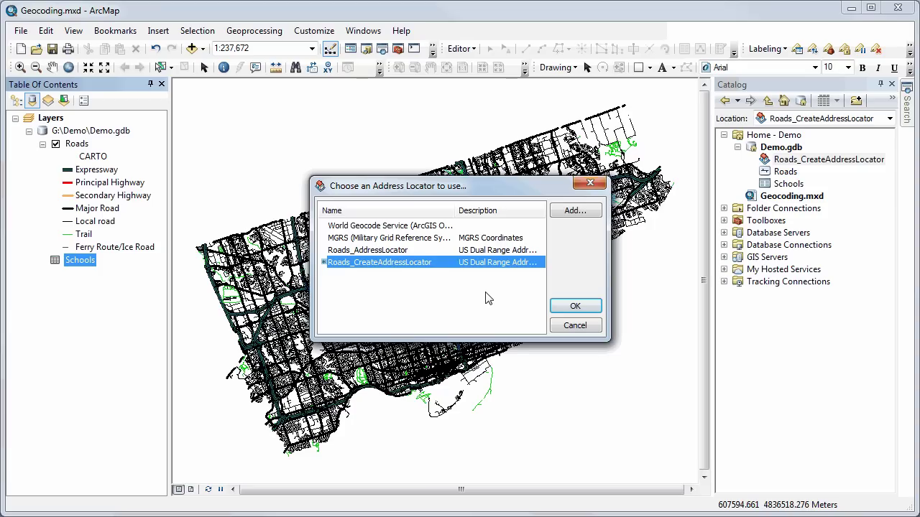
left_click(576, 306)
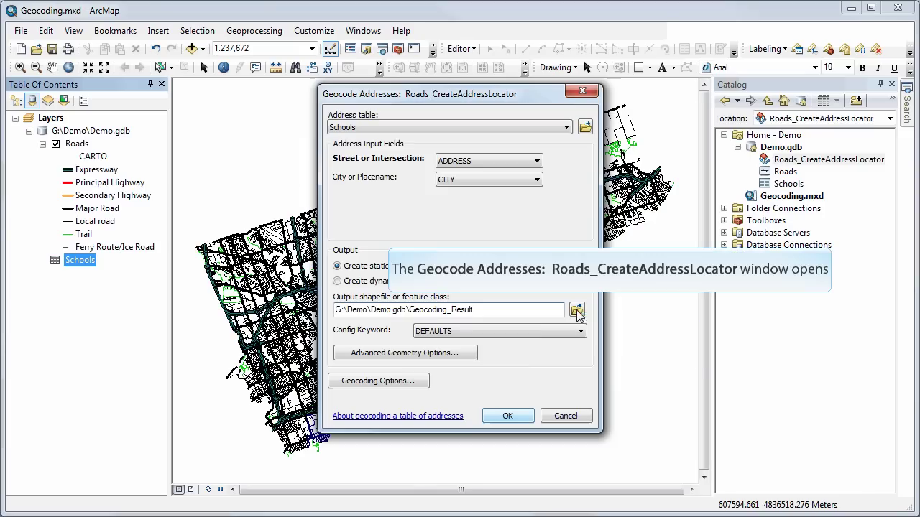
- Run geocoding with ADDRESS and CITY fields into G:\Demo\Demo.gdb\Geocoding_Result
left_click(518, 417)
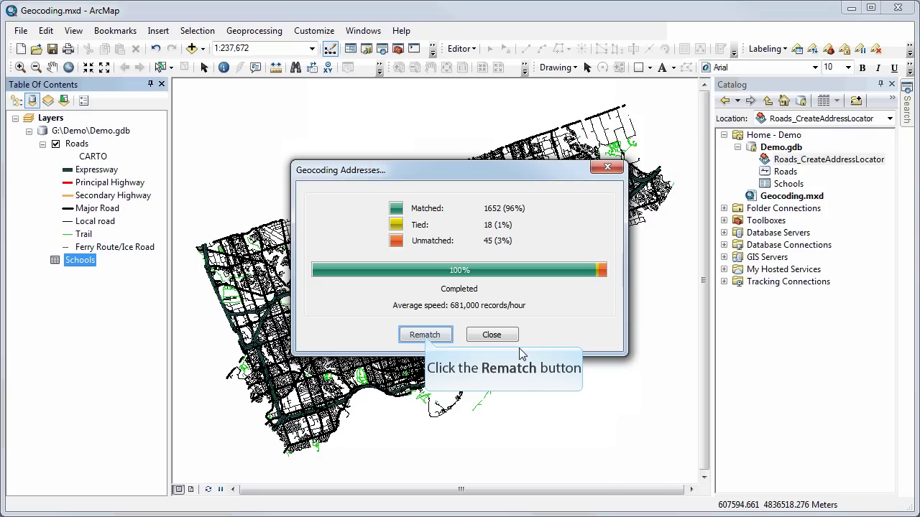
- Open Interactive Rematch and select unmatched record 1491
left_click(425, 336)
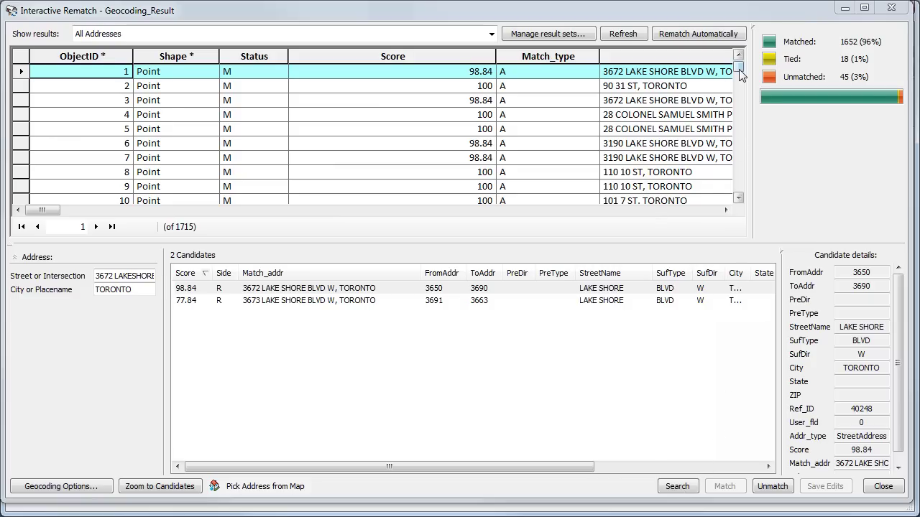
left_click_drag(741, 75, 743, 172)
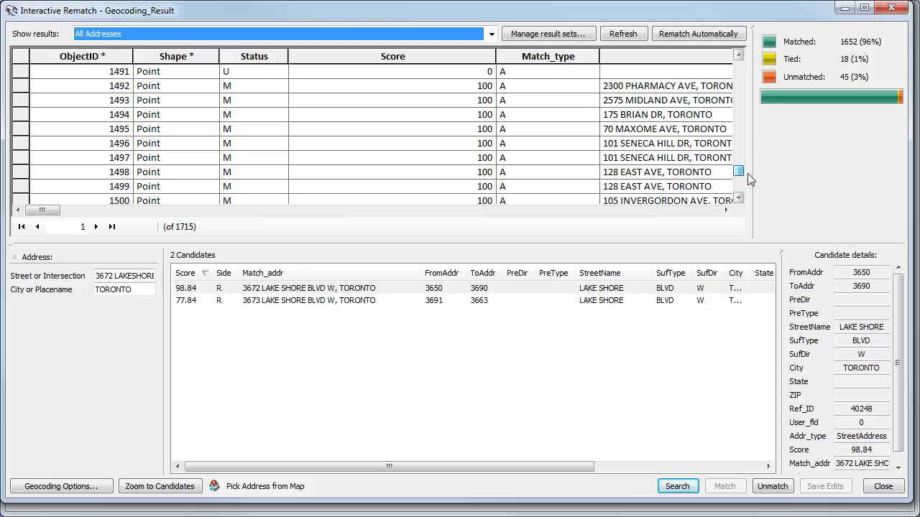
left_click(24, 72)
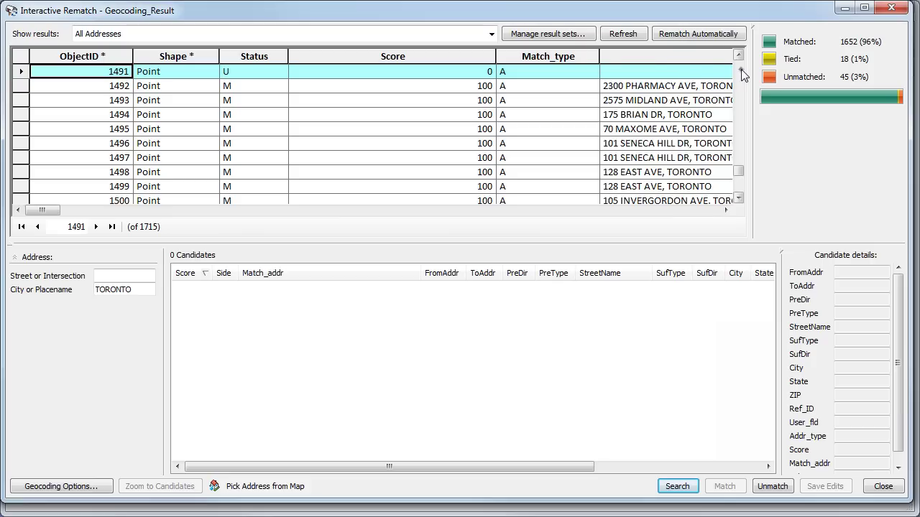
- Scroll back through earlier result records toward the other unmatched addresses
left_click(741, 71)
double_click(741, 70)
left_click(741, 70)
left_click(741, 70)
left_click(741, 70)
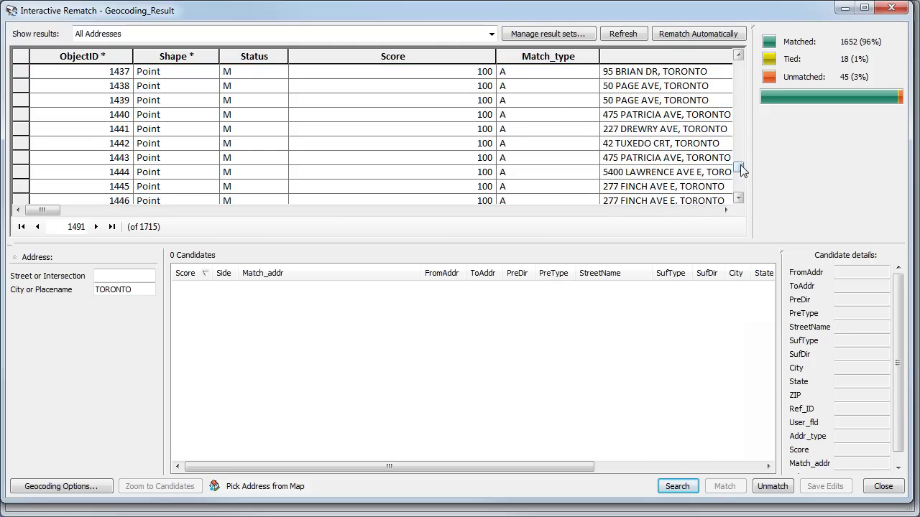
left_click_drag(741, 170, 741, 163)
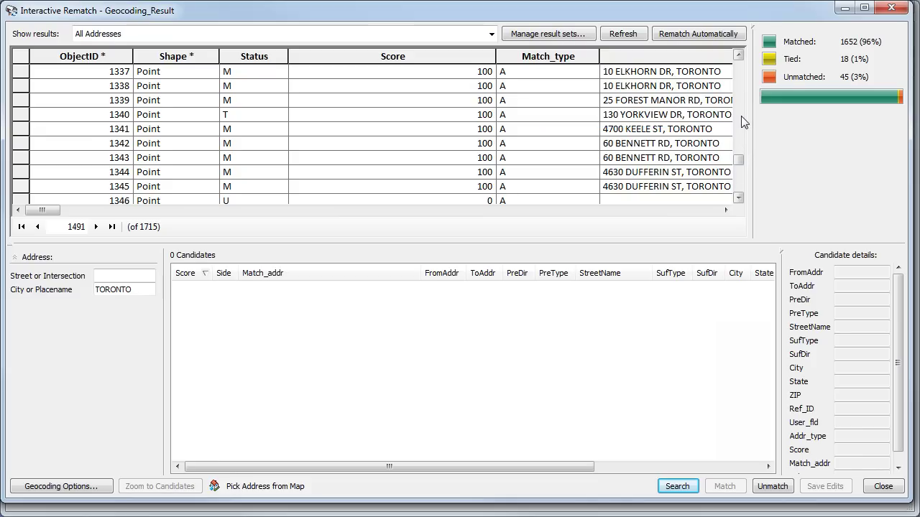
double_click(742, 72)
left_click(743, 72)
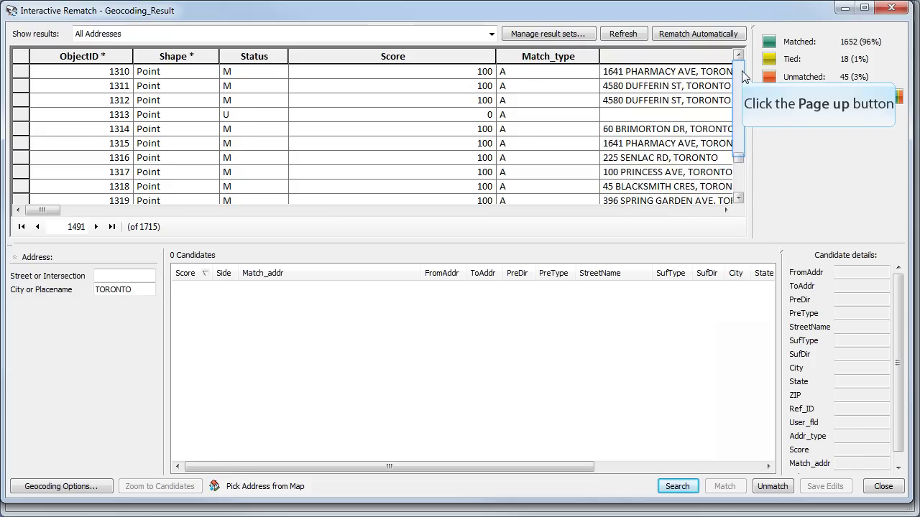
left_click(743, 72)
double_click(743, 72)
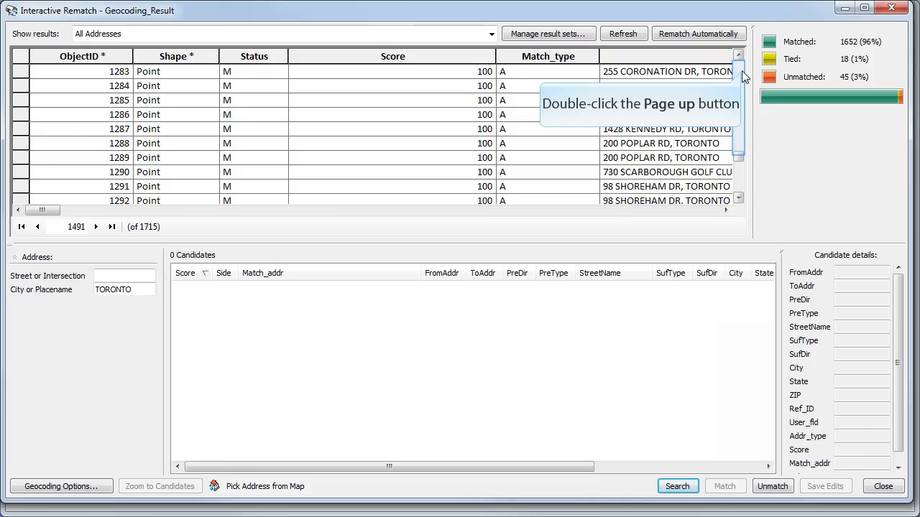
left_click(742, 72)
left_click(743, 72)
left_click(743, 72)
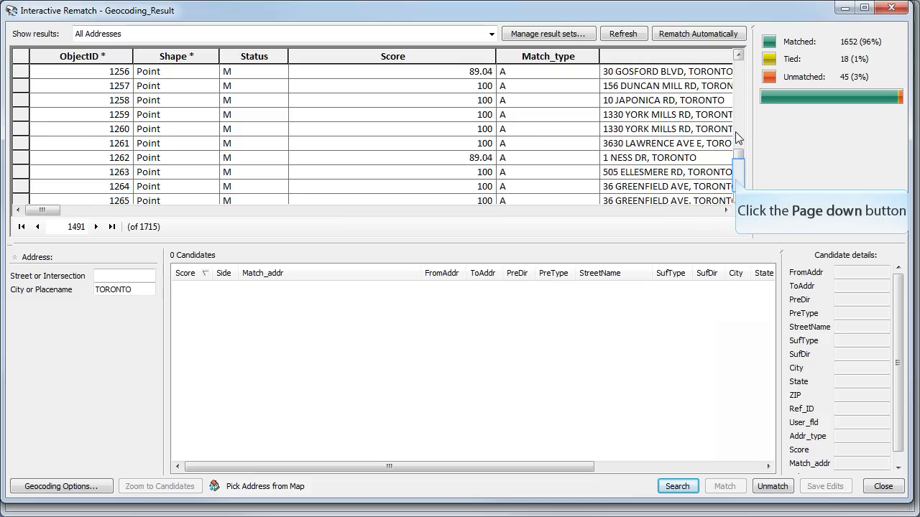
left_click(739, 188)
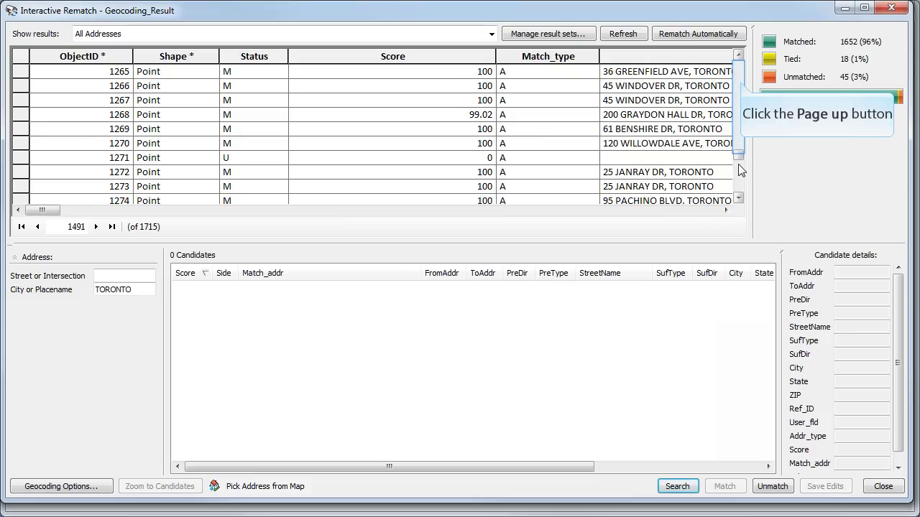
left_click(742, 85)
left_click(742, 85)
double_click(743, 85)
left_click(742, 85)
left_click(743, 85)
scroll(743, 86, "down", 2)
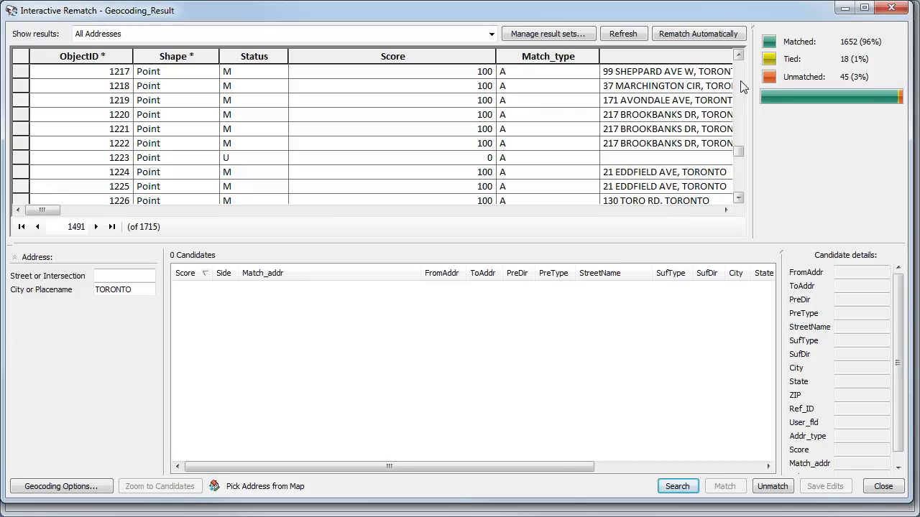
- Select record 1223 and place the cursor in its Street or Intersection box
left_click(25, 157)
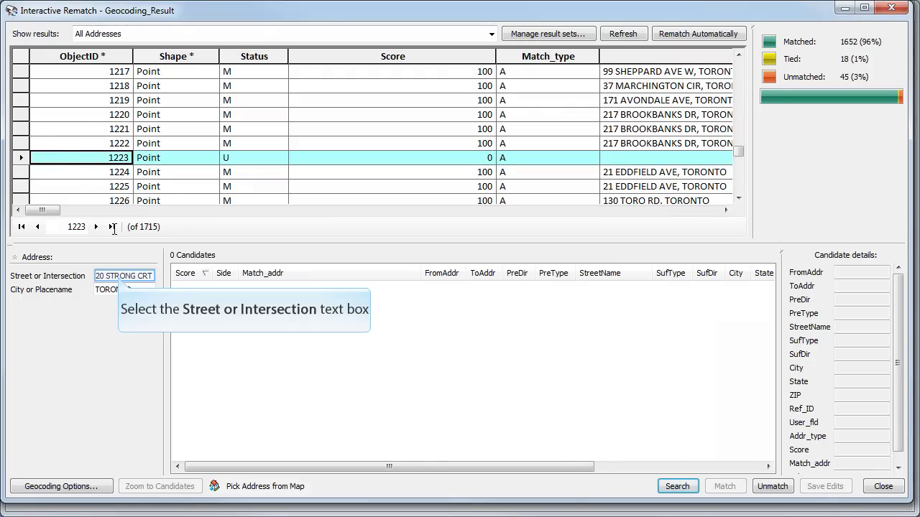
left_click(119, 276)
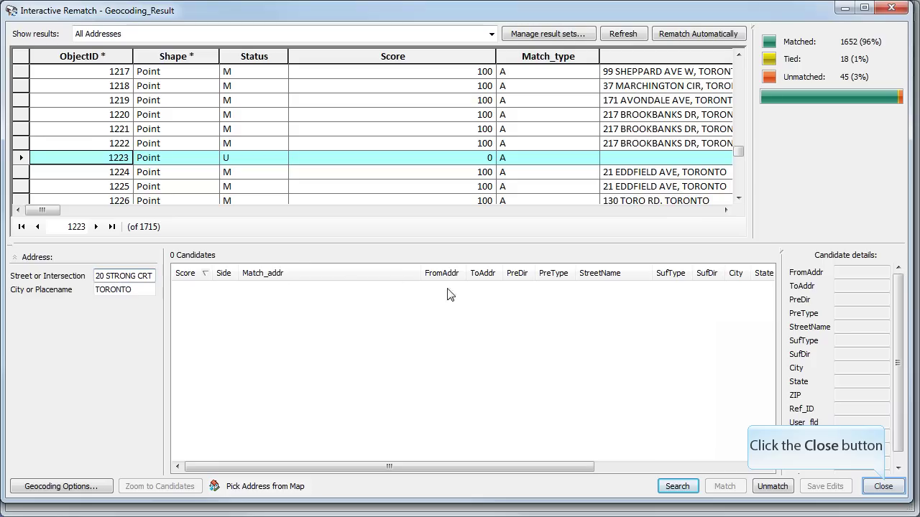
- Close Interactive Rematch and turn off the Roads layer
left_click(884, 487)
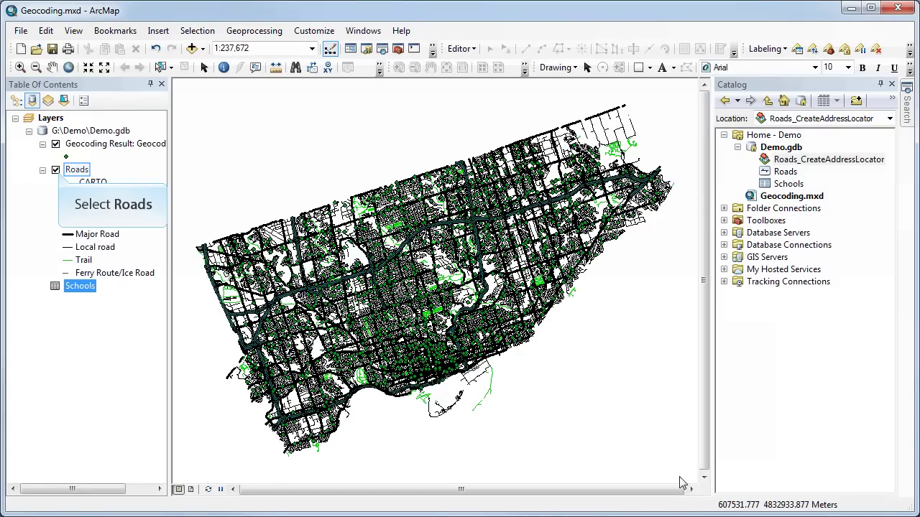
left_click(56, 169)
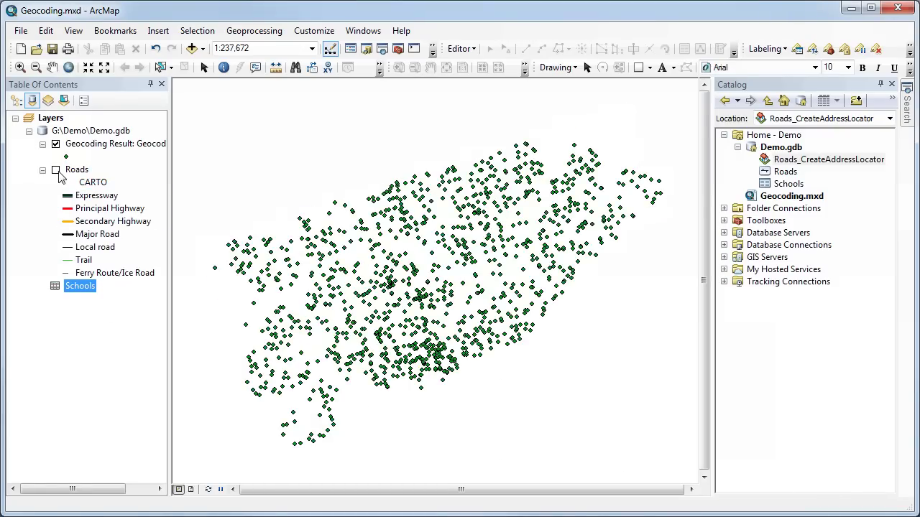